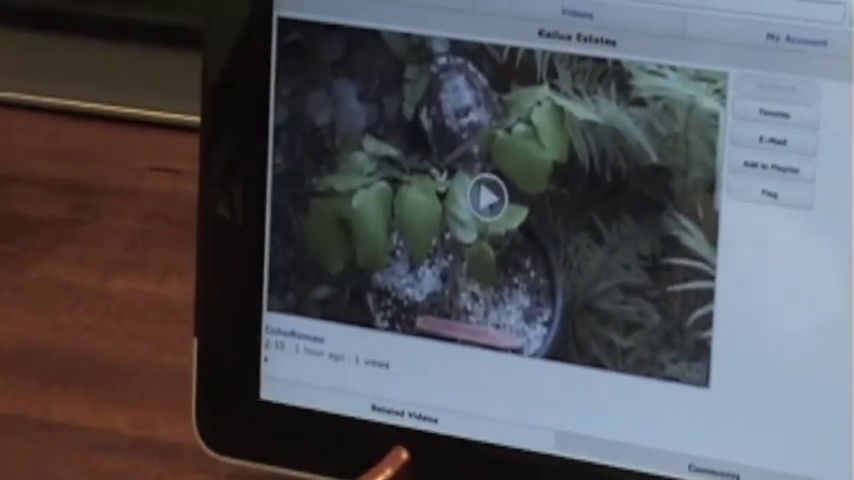
- Play the Kailua Estates house video from its thumbnail
left_click(482, 190)
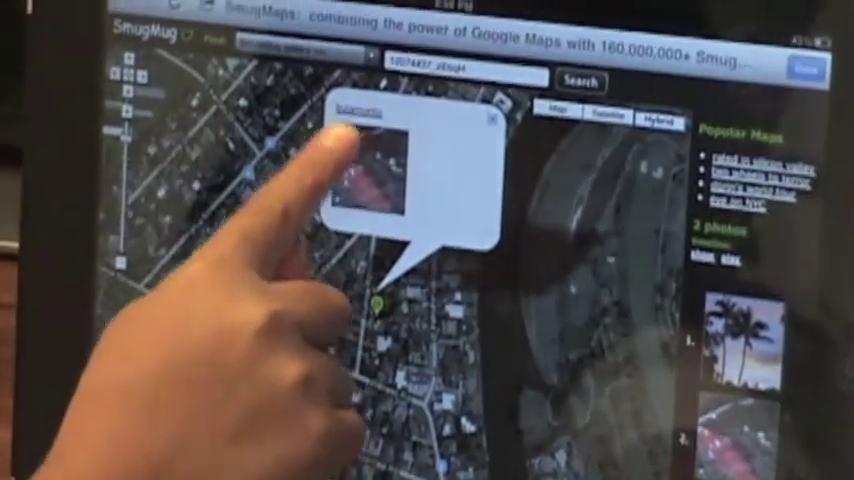
- Open the photo gallery for the house's pin on the SmugMug satellite map
left_click(356, 112)
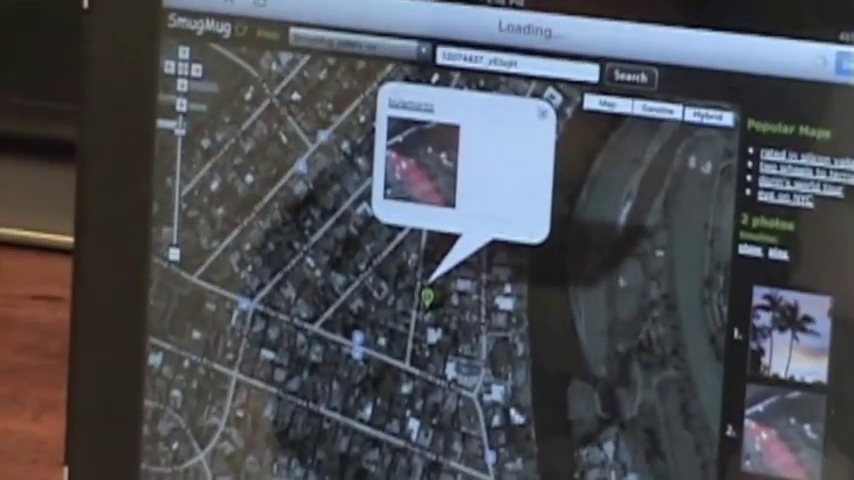